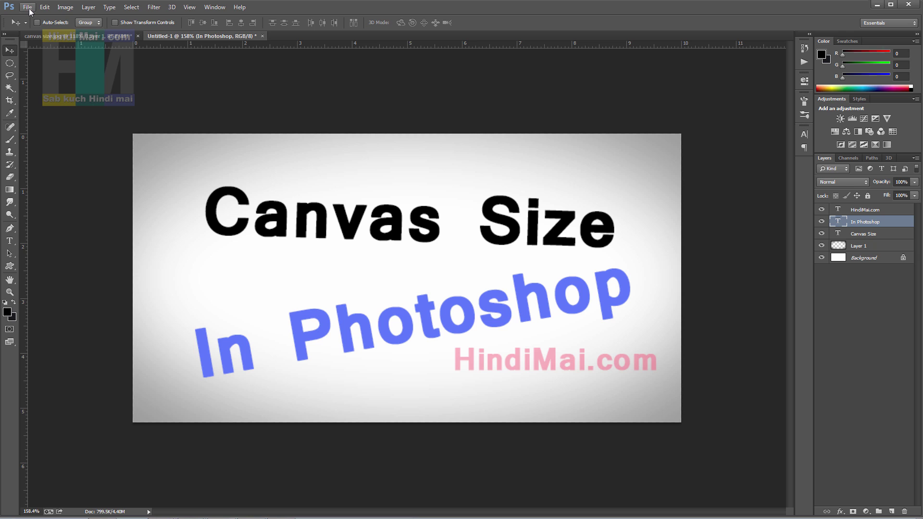
# Step: Examine the width and height settings for a new document, and close them without creating one
pyautogui.click(27, 7)
pyautogui.click(39, 15)
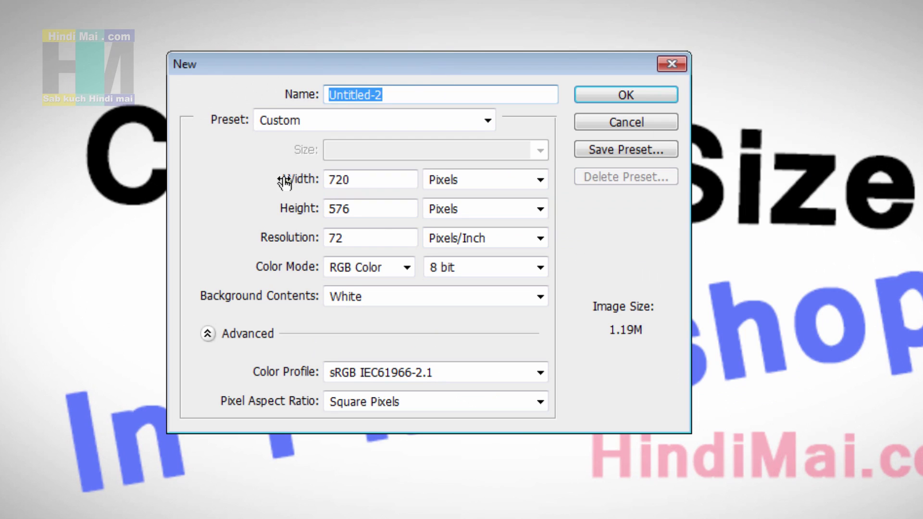
pyautogui.click(380, 180)
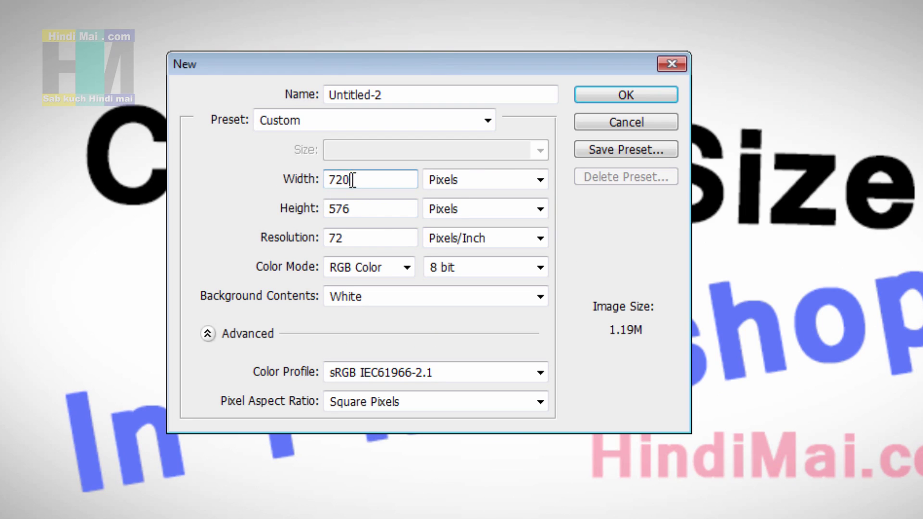
pyautogui.doubleClick(380, 179)
pyautogui.click(341, 209)
pyautogui.doubleClick(341, 209)
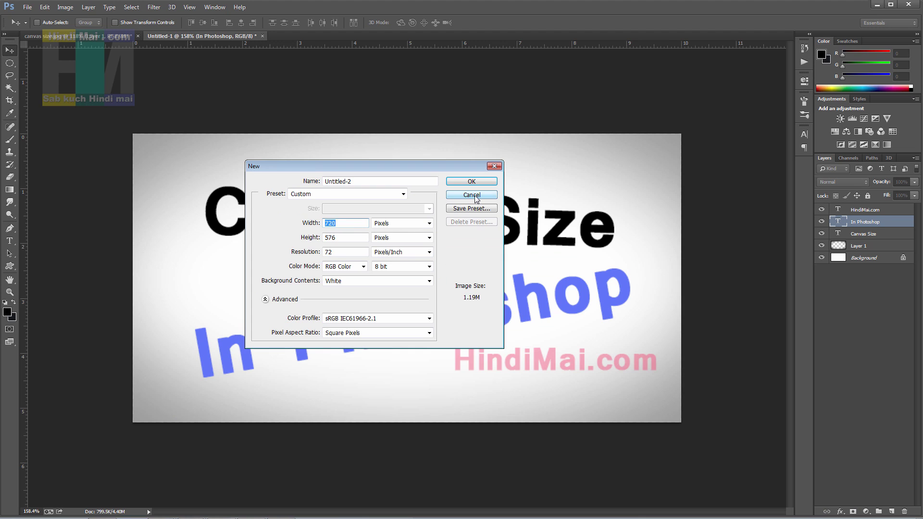
pyautogui.click(471, 194)
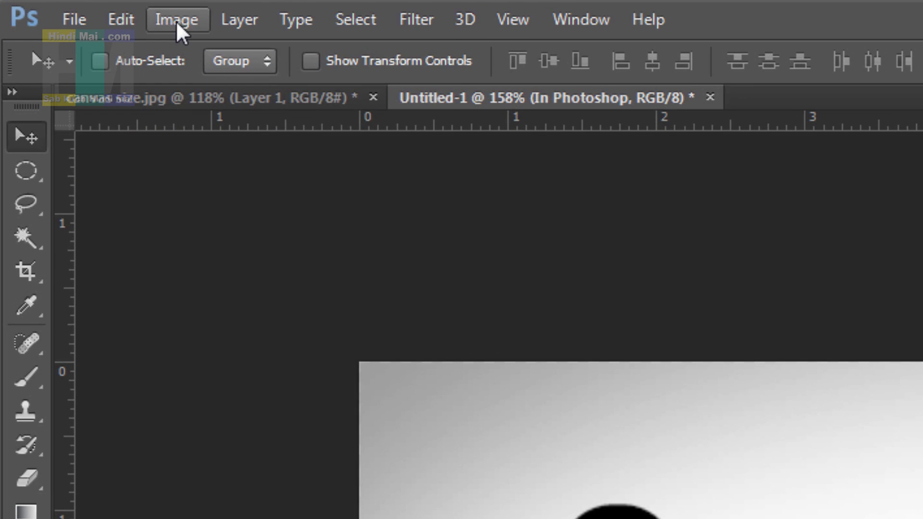
# Step: Check the current image's width and height in the Image Size settings, and close them without changes
pyautogui.click(177, 24)
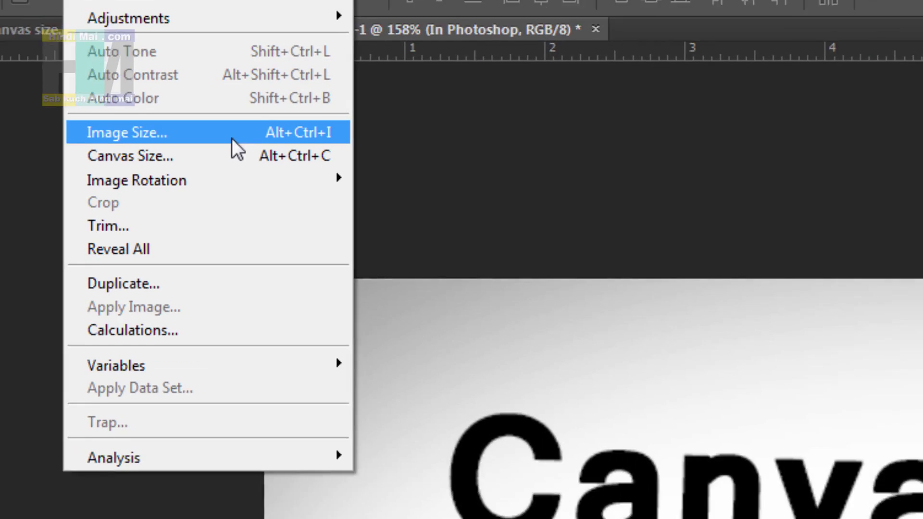
pyautogui.click(232, 137)
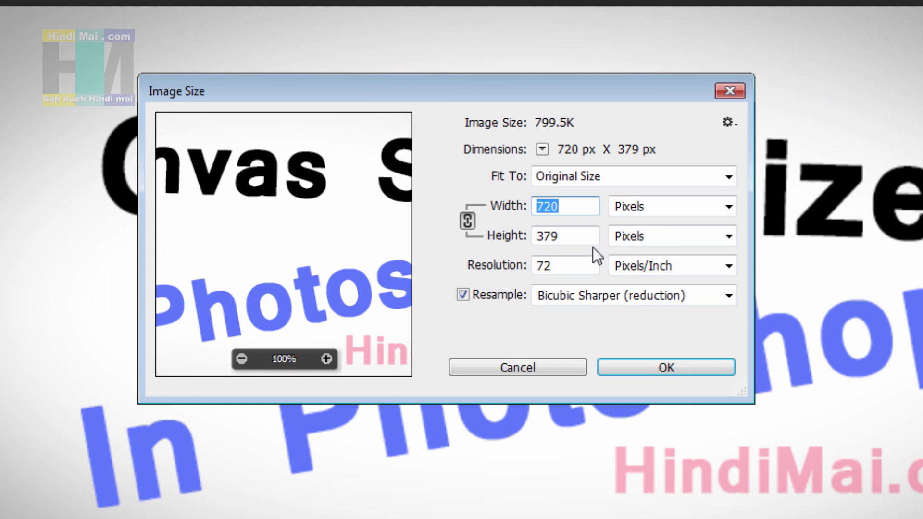
pyautogui.click(587, 239)
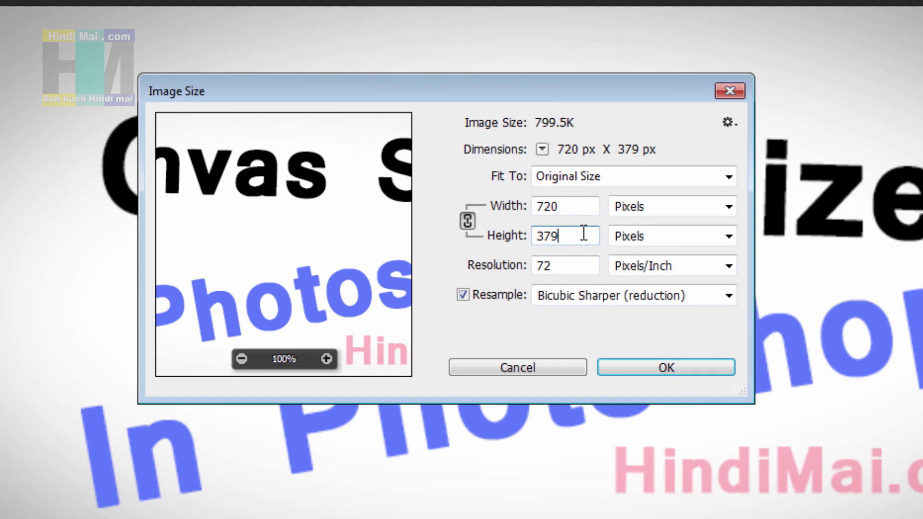
pyautogui.moveTo(595, 90); pyautogui.dragTo(564, 96)
pyautogui.moveTo(533, 213); pyautogui.dragTo(485, 214)
pyautogui.moveTo(545, 240); pyautogui.dragTo(475, 244)
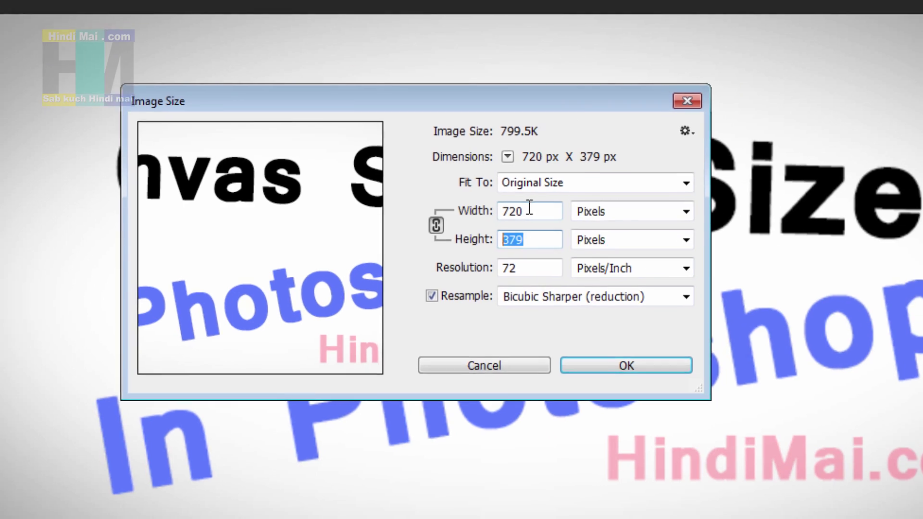
pyautogui.moveTo(536, 211); pyautogui.dragTo(480, 210)
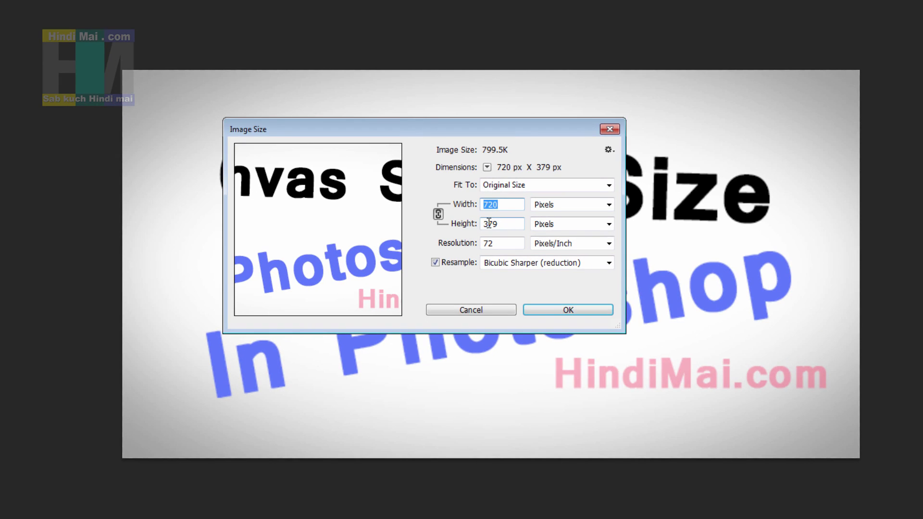
pyautogui.click(497, 311)
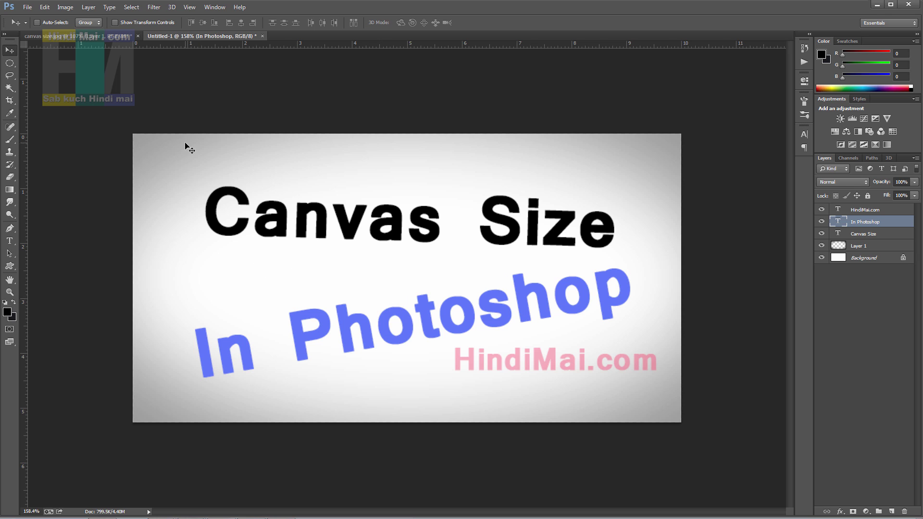
# Step: Switch to the canvas size.jpg document and enlarge its view to fit the workspace
pyautogui.click(101, 37)
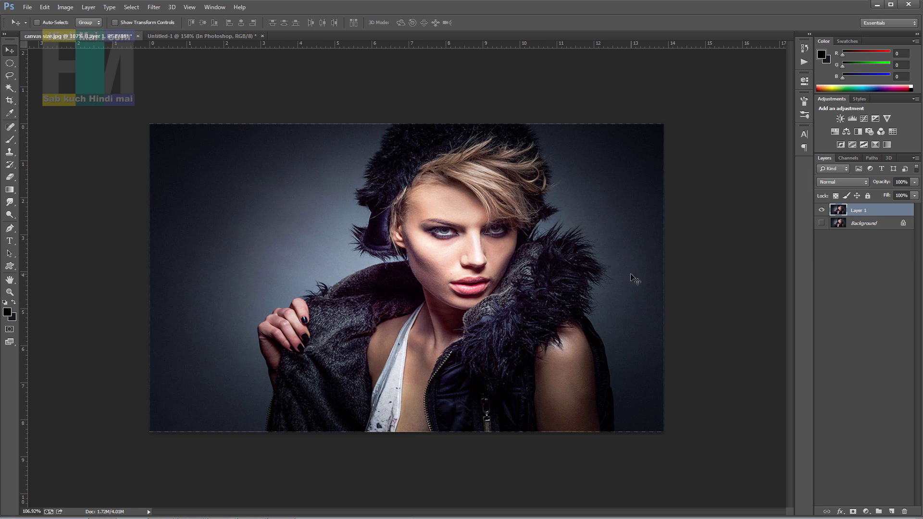
pyautogui.scroll(1, 459, 331)
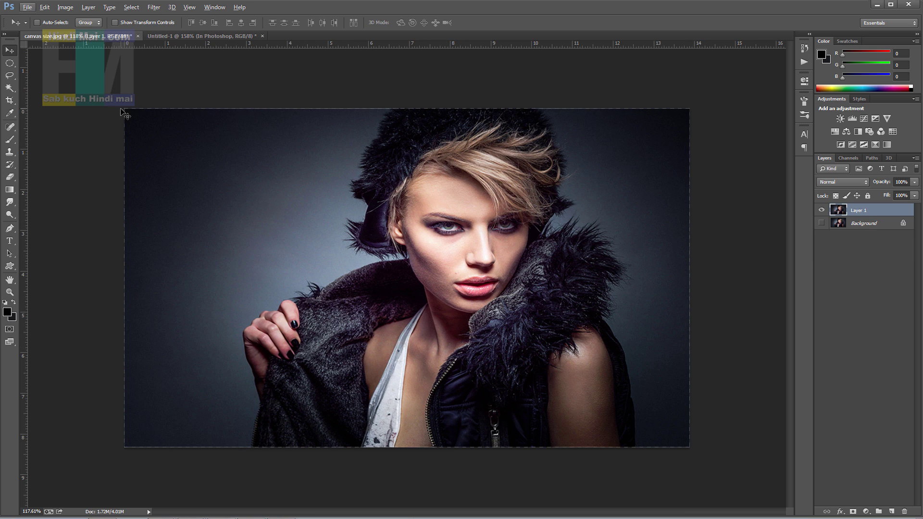
pyautogui.press('alt')
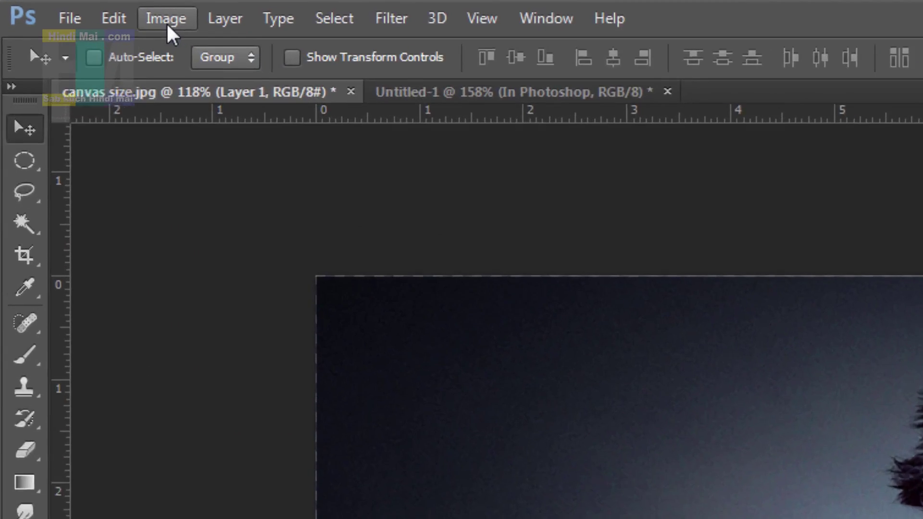
# Step: Open the Canvas Size settings, turn off relative dimensions, and set the units to pixels
pyautogui.click(65, 7)
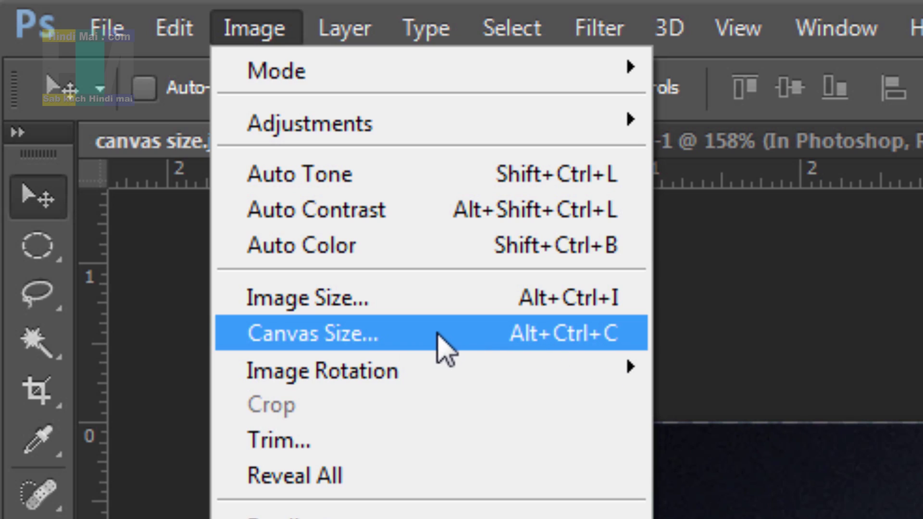
pyautogui.click(445, 337)
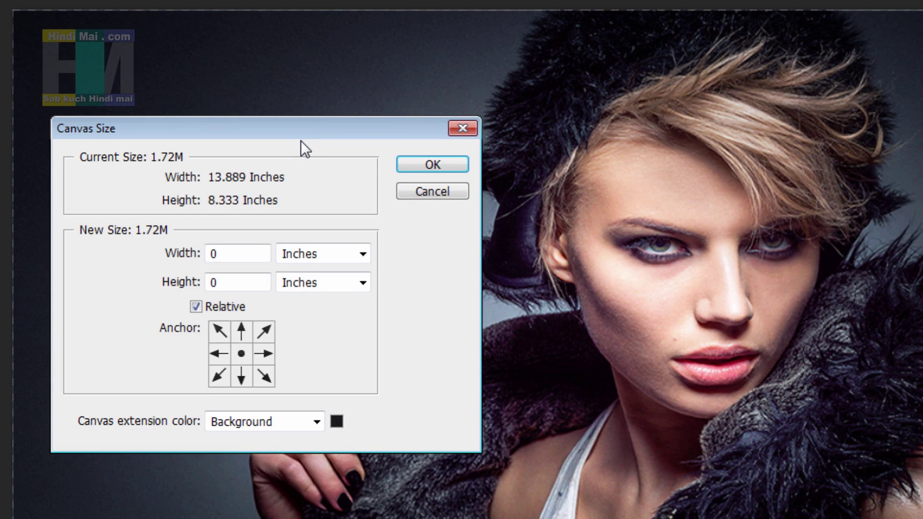
pyautogui.moveTo(301, 137); pyautogui.dragTo(271, 152)
pyautogui.click(208, 307)
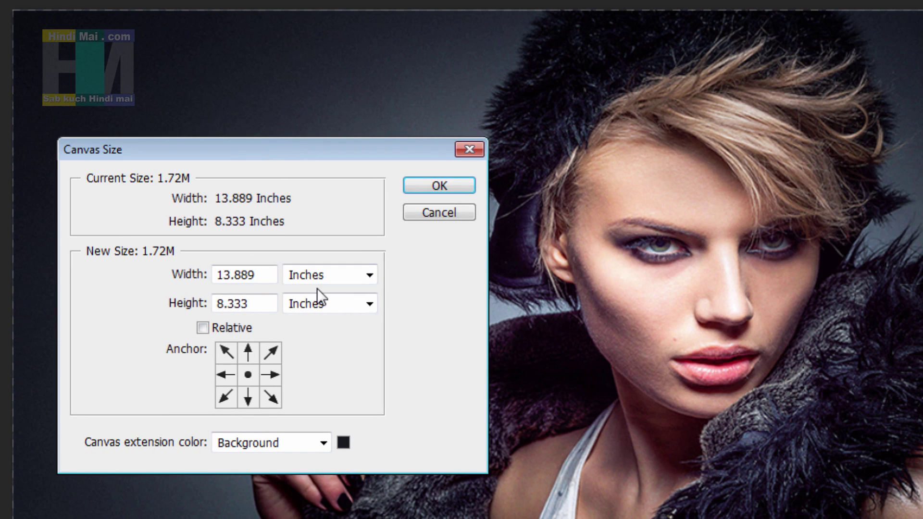
pyautogui.click(370, 277)
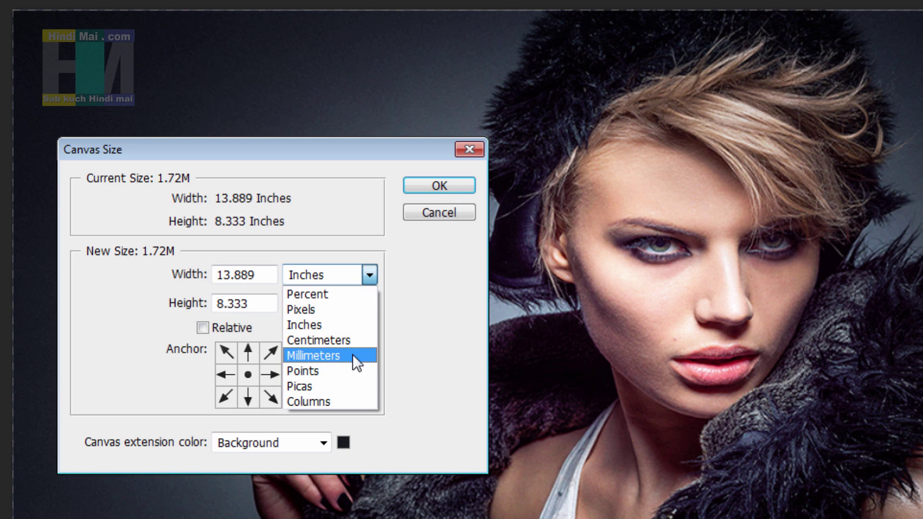
pyautogui.click(346, 309)
pyautogui.moveTo(259, 276); pyautogui.dragTo(215, 280)
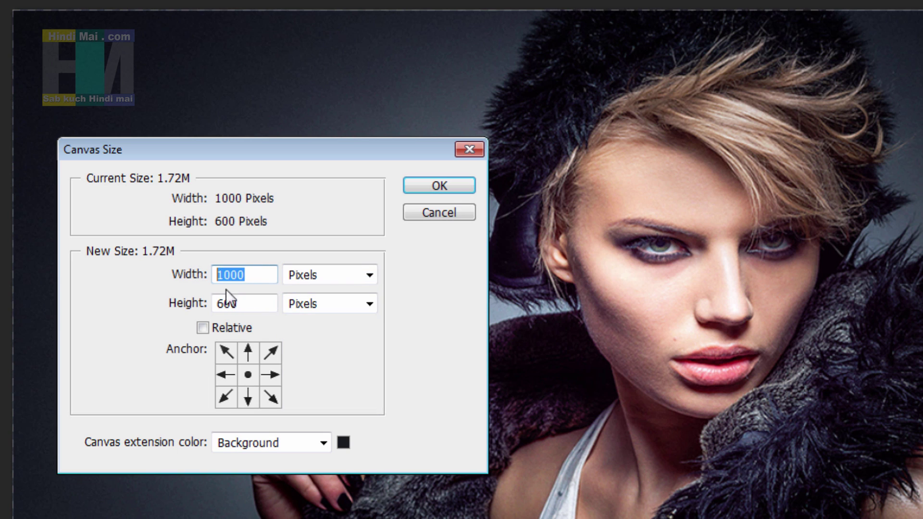
pyautogui.moveTo(264, 303); pyautogui.dragTo(200, 309)
pyautogui.moveTo(302, 145)
pyautogui.mouseDown()
pyautogui.moveTo(289, 134)
pyautogui.moveTo(296, 129)
pyautogui.mouseUp()
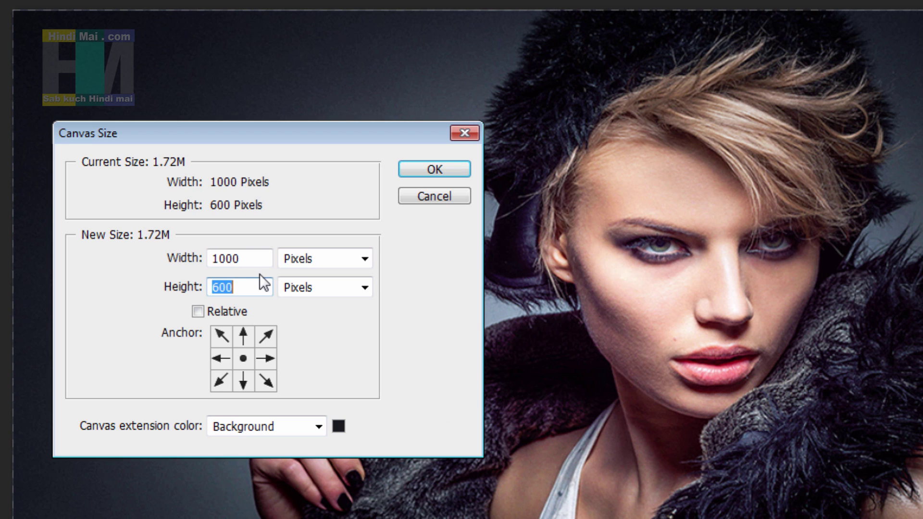
# Step: Set the new canvas width to 1200 pixels and the height to 800 pixels
pyautogui.moveTo(247, 259); pyautogui.dragTo(205, 259)
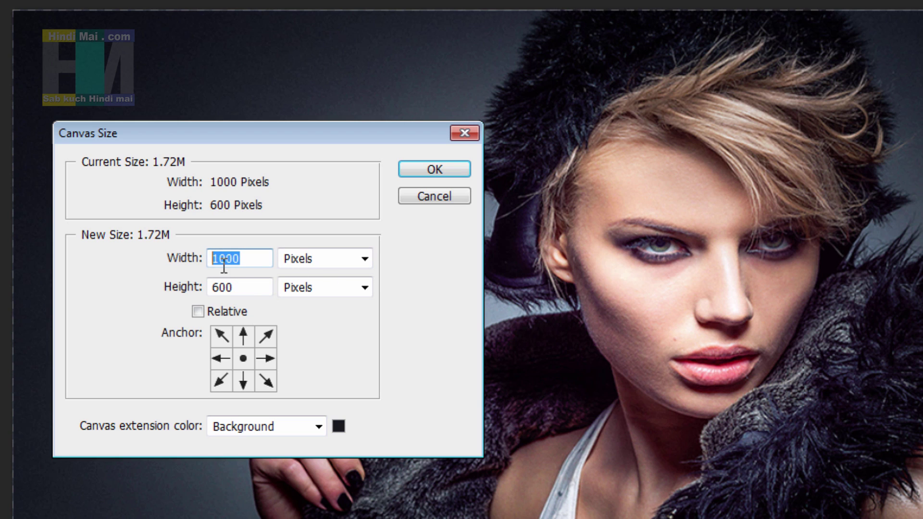
pyautogui.write('1200')
pyautogui.moveTo(252, 287); pyautogui.dragTo(210, 288)
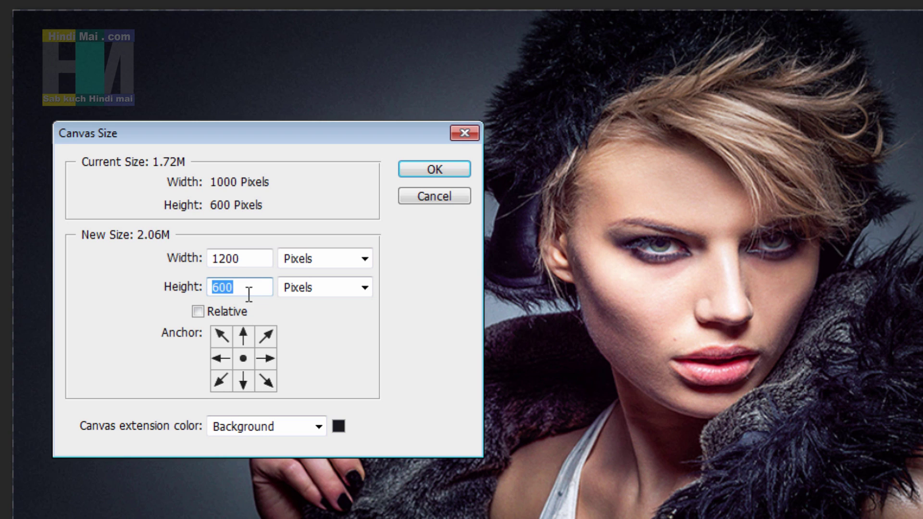
pyautogui.write('800')
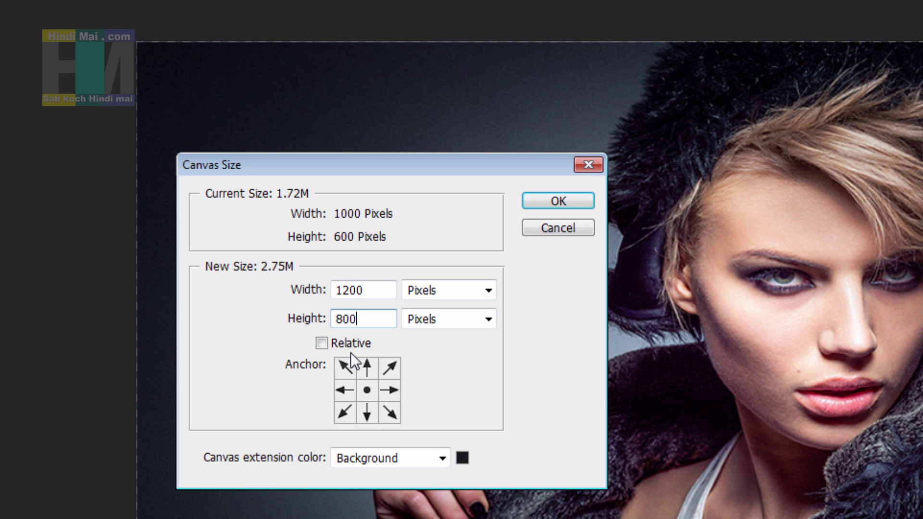
# Step: Compare the relative and absolute canvas dimensions, and examine the available canvas extension colors
pyautogui.click(322, 343)
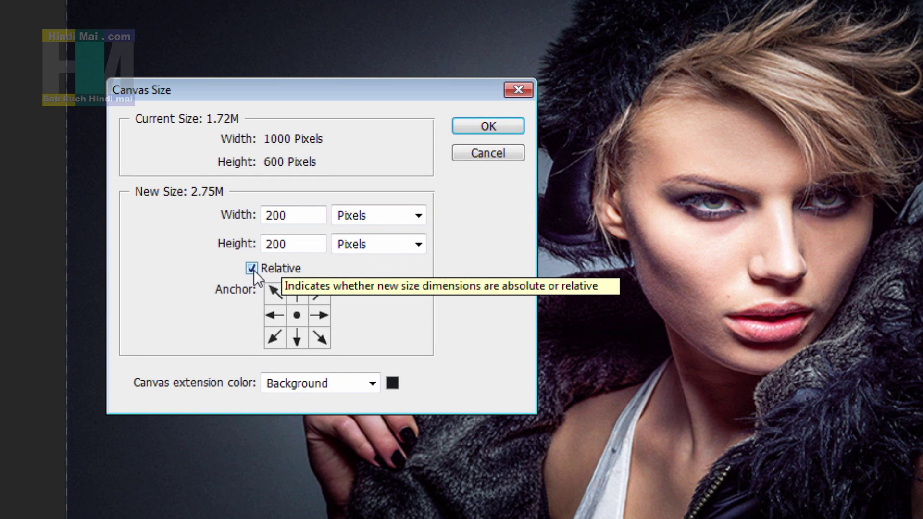
pyautogui.click(252, 268)
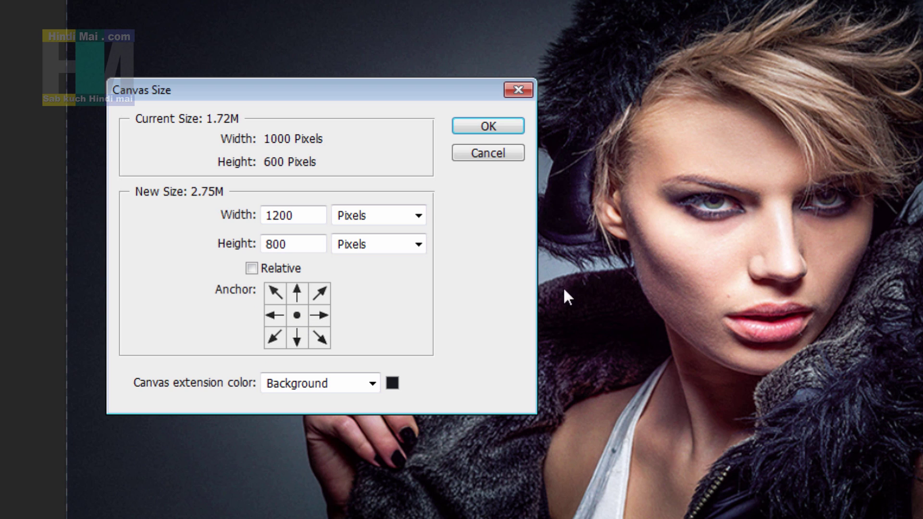
pyautogui.click(369, 385)
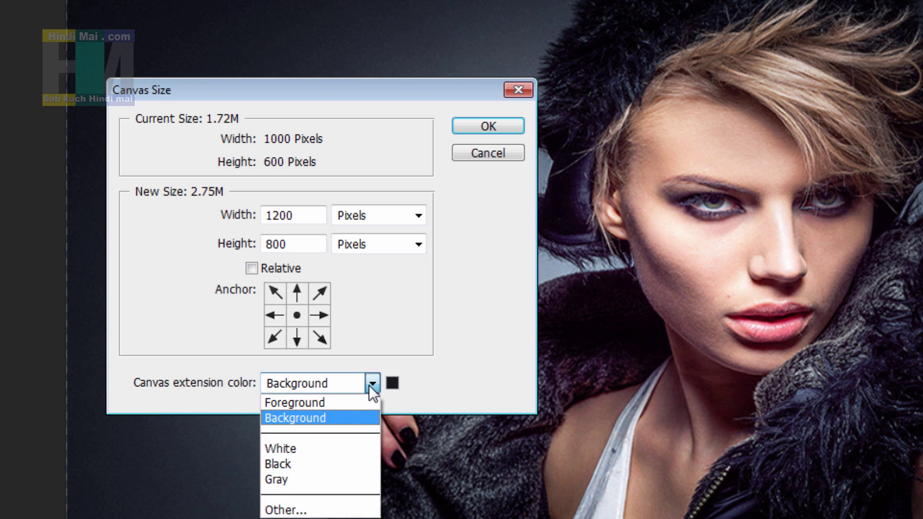
pyautogui.click(370, 385)
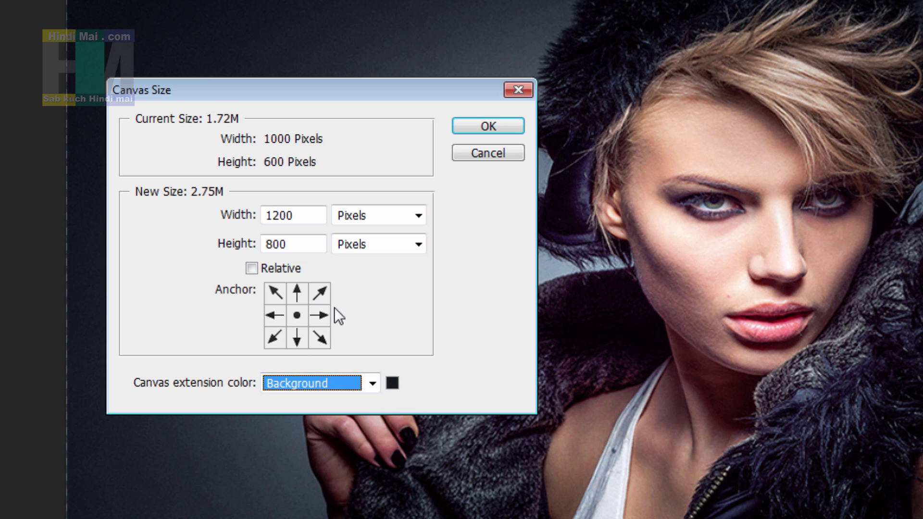
pyautogui.click(373, 383)
pyautogui.click(368, 384)
# Step: Apply the 1200 by 800 pixel canvas with a centered anchor, and undo the enlargement
pyautogui.moveTo(304, 214); pyautogui.dragTo(256, 213)
pyautogui.click(299, 244)
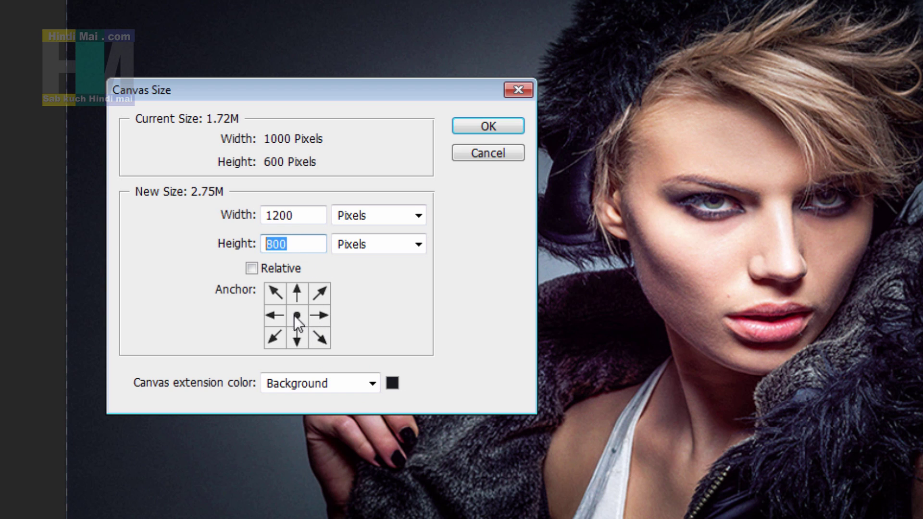
pyautogui.click(506, 126)
pyautogui.scroll(-2, 371, 233)
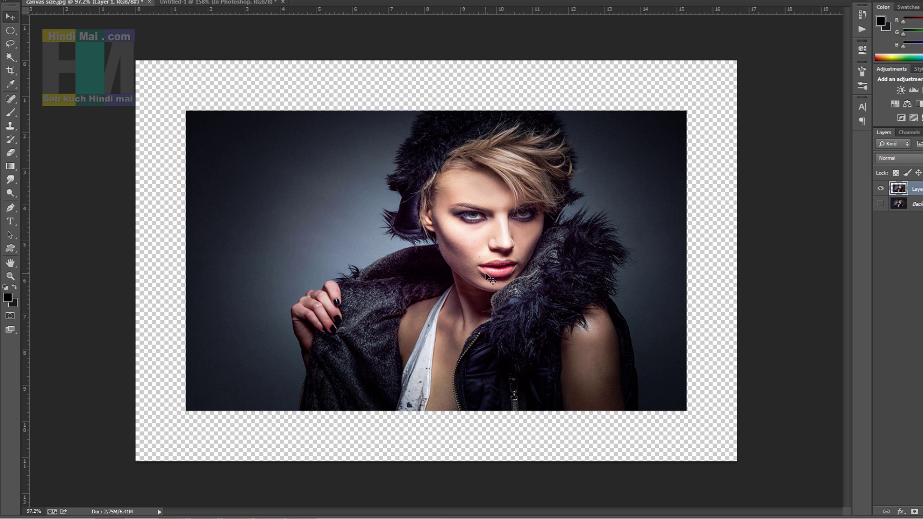
pyautogui.hotkey('ctrl', 'z')
pyautogui.hotkey('ctrl', '0')
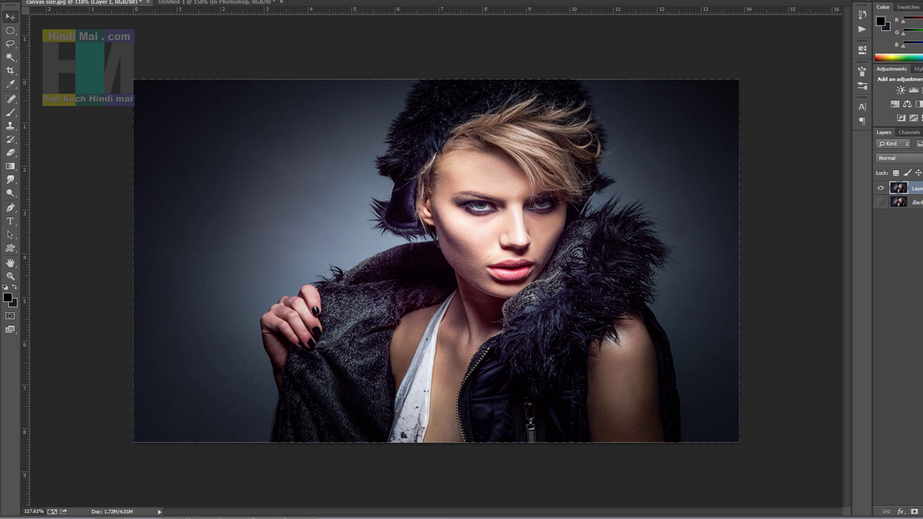
# Step: Open the Canvas Size settings, switch the units to pixels, and set the new width to 1200 and the height to 800
pyautogui.click(68, 0)
pyautogui.click(102, 55)
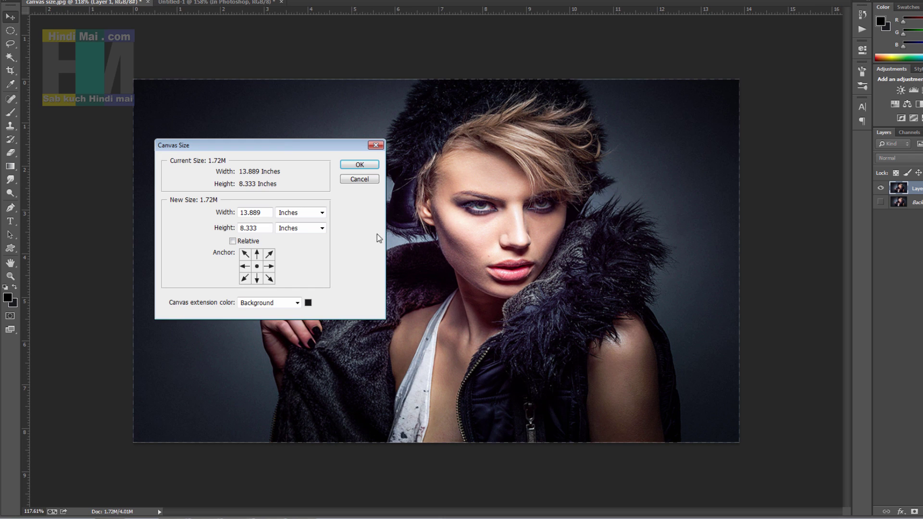
pyautogui.click(300, 214)
pyautogui.click(288, 220)
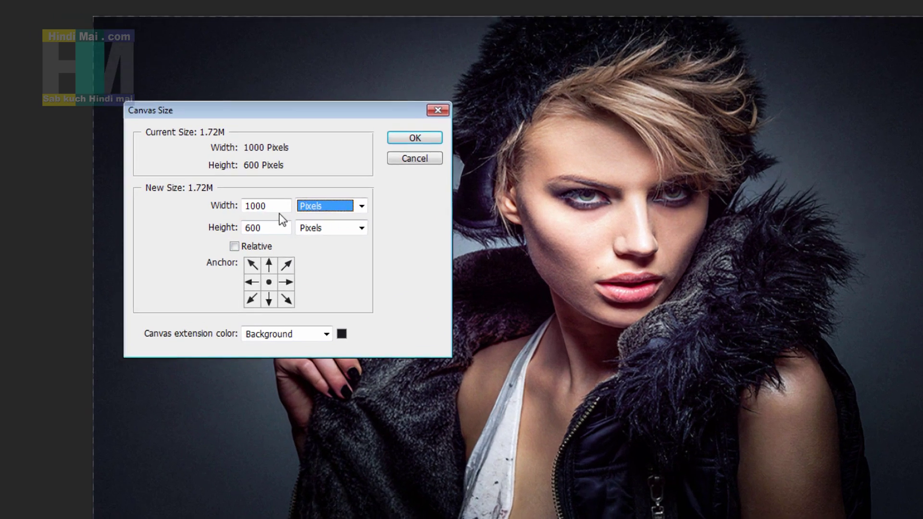
pyautogui.doubleClick(240, 213)
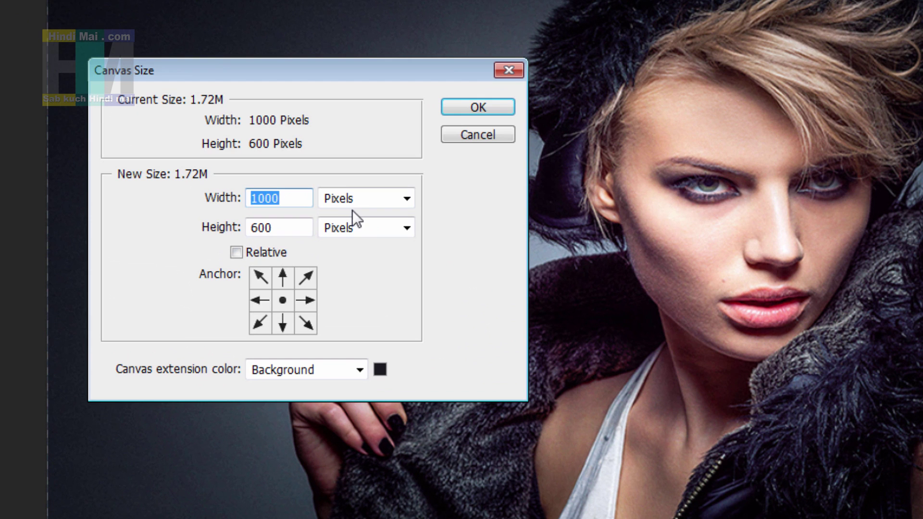
pyautogui.write('1200')
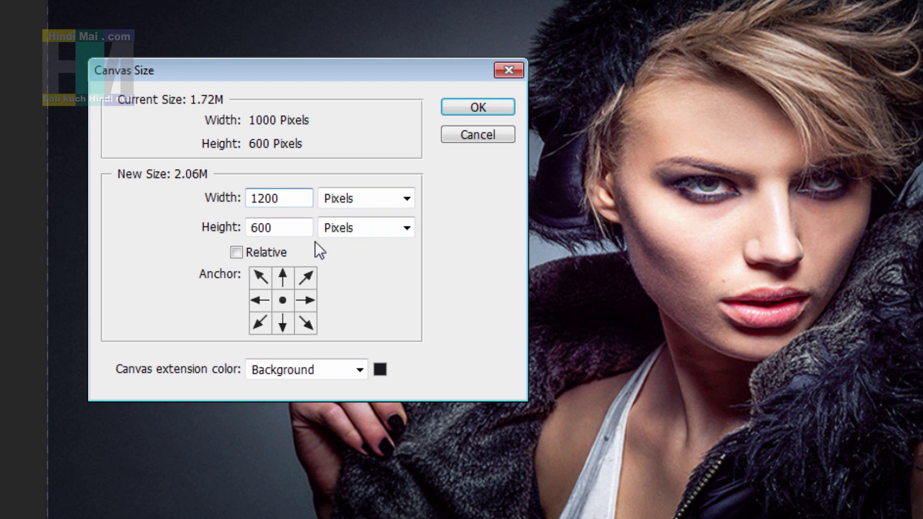
pyautogui.doubleClick(283, 228)
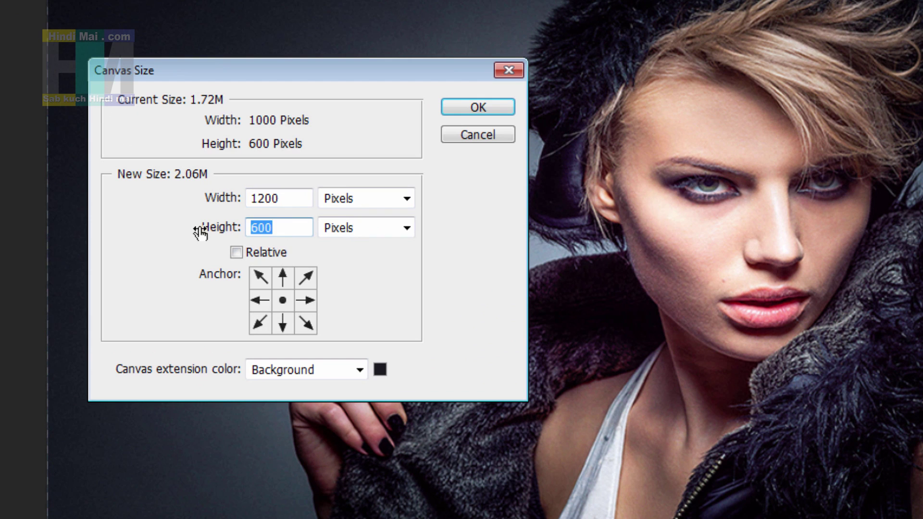
pyautogui.write('800')
# Step: Anchor the image in the upper-left corner of the canvas, apply the 1200 by 800 pixel size, and undo the enlargement
pyautogui.click(262, 279)
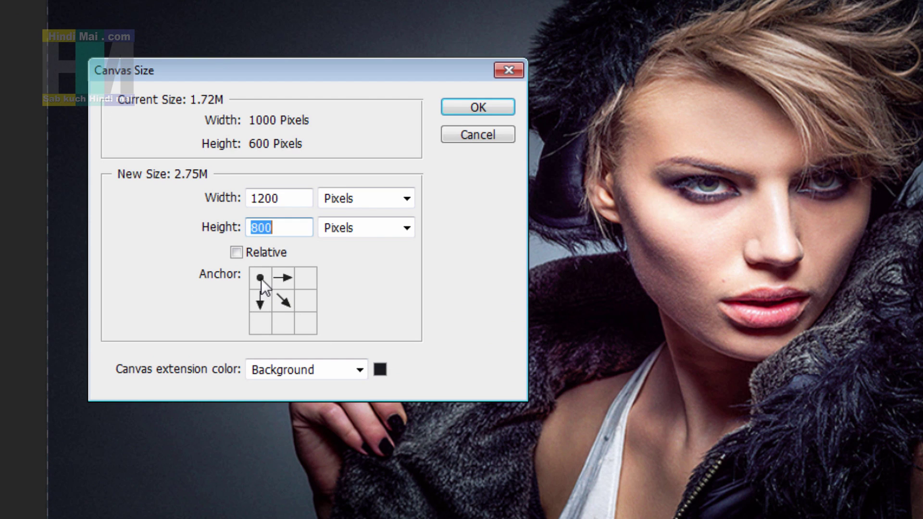
pyautogui.click(491, 101)
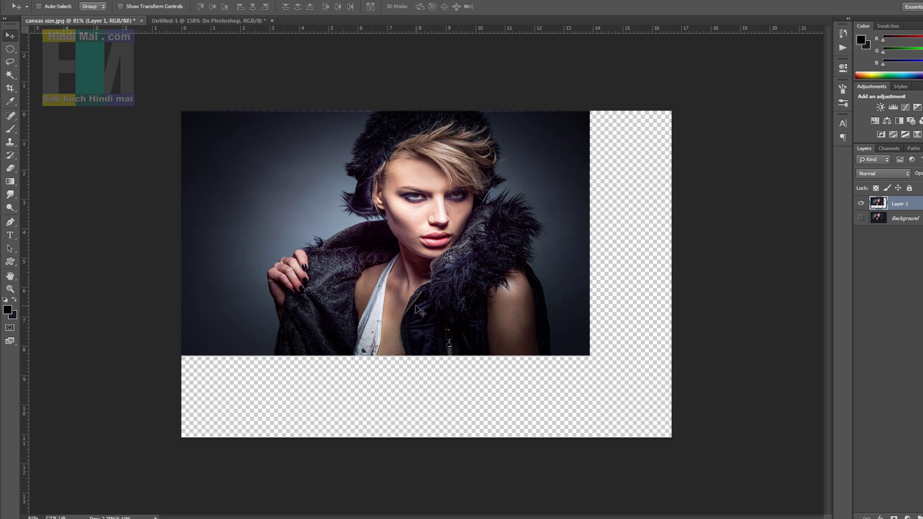
pyautogui.scroll(2, 417, 308)
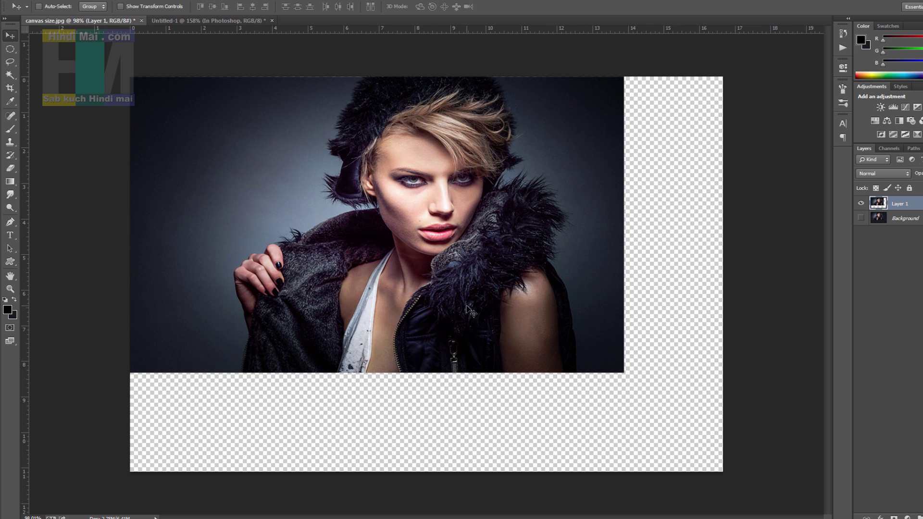
pyautogui.hotkey('ctrl', 'z')
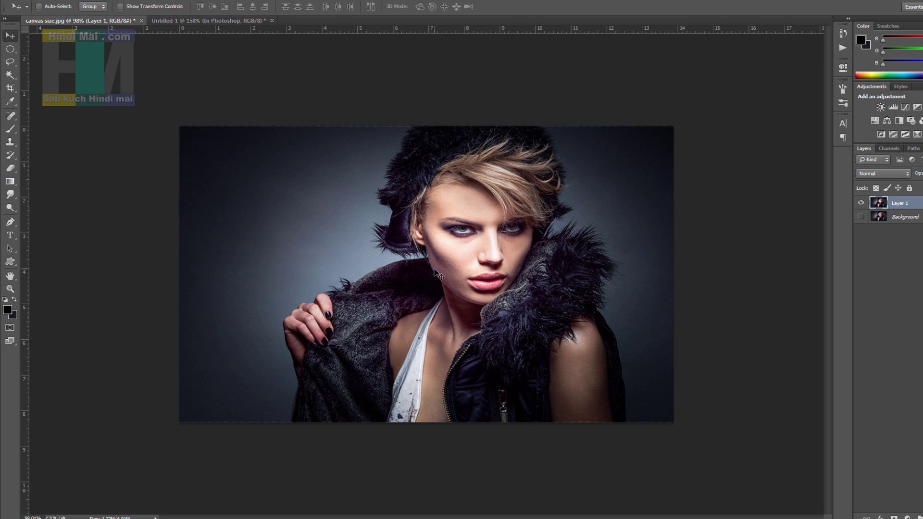
# Step: Enlarge the canvas to 1200 by 800 pixels with a centered anchor
pyautogui.click(66, 0)
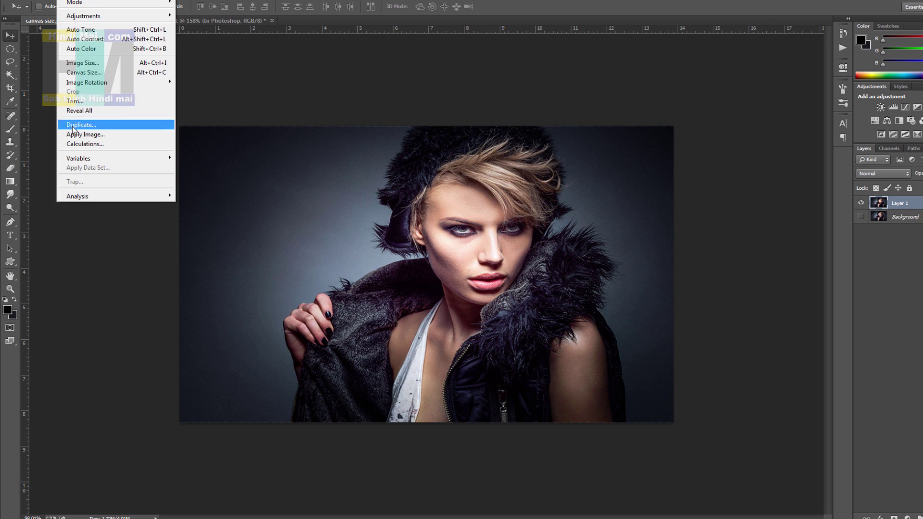
pyautogui.click(110, 74)
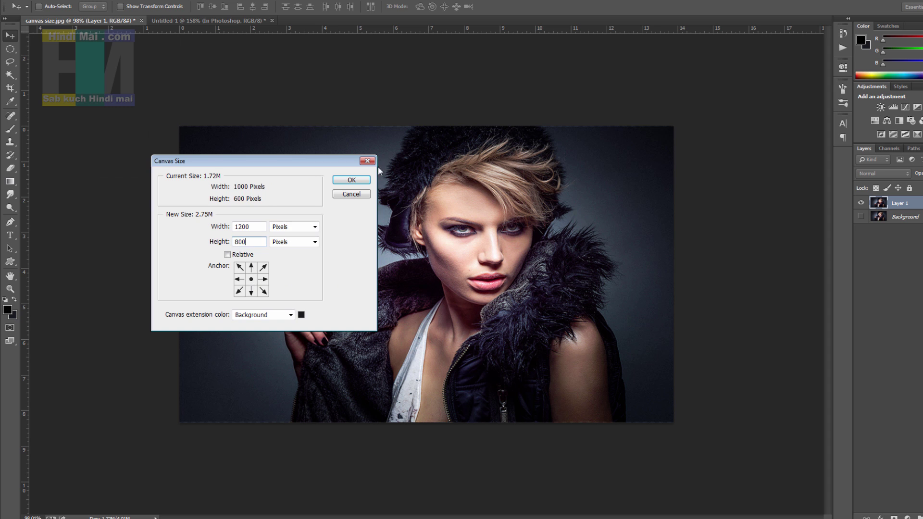
pyautogui.click(361, 179)
pyautogui.hotkey('ctrl', '0')
pyautogui.scroll(1, 453, 230)
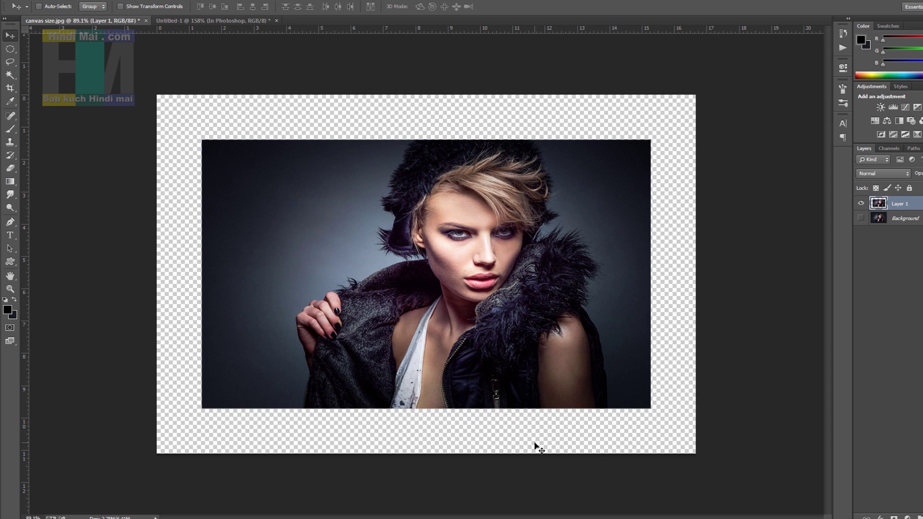
pyautogui.scroll(1, 484, 407)
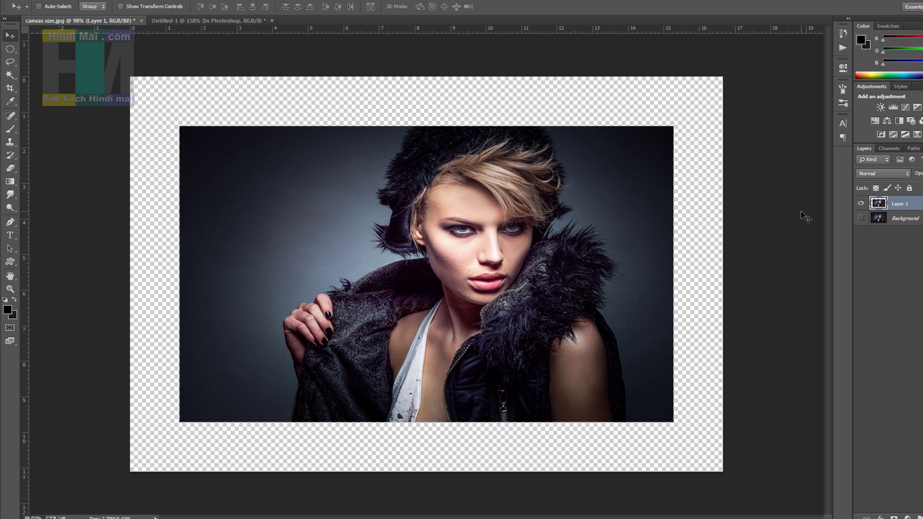
# Step: Add a new empty layer, place it directly beneath Layer 1, and select it
pyautogui.hotkey('ctrl', 'shift', 'alt', 'n')
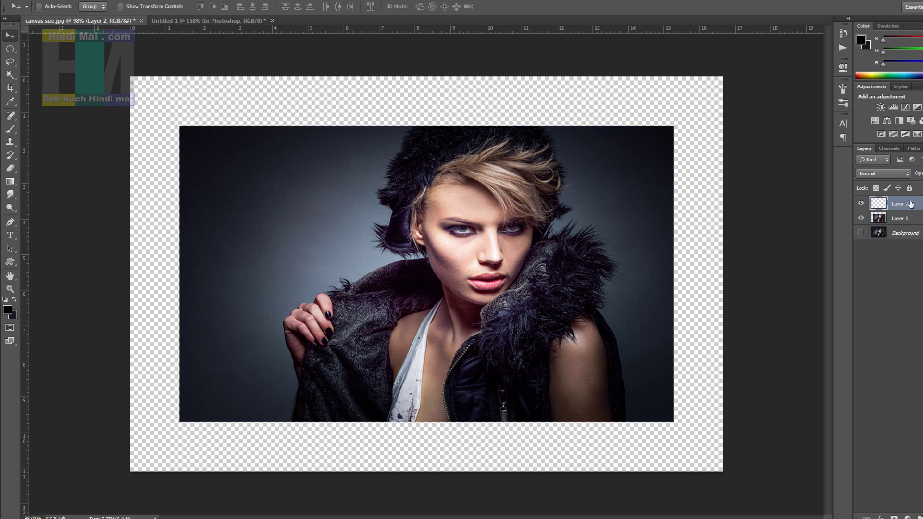
pyautogui.moveTo(910, 204)
pyautogui.mouseDown()
pyautogui.moveTo(919, 252)
pyautogui.moveTo(906, 203)
pyautogui.mouseUp()
pyautogui.click(898, 219)
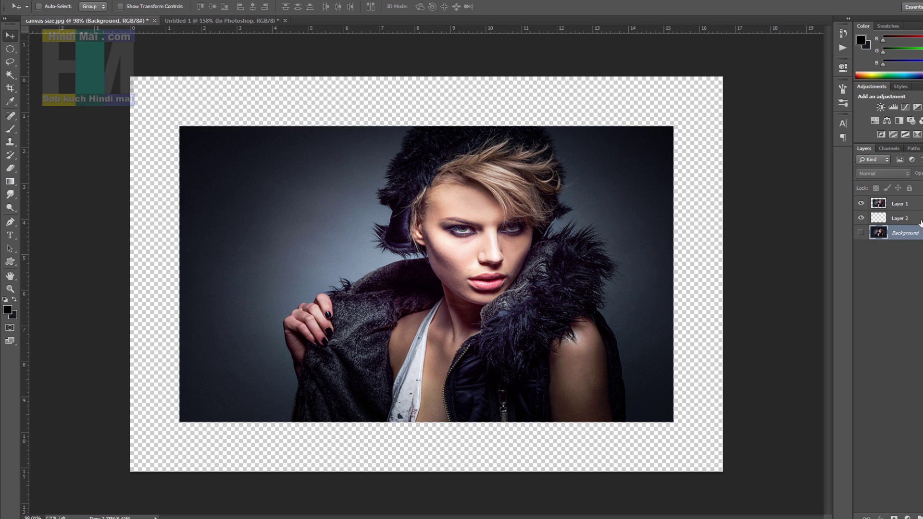
# Step: Set the foreground color to bright blue 0078ff and fill the new layer beneath the photo with it
pyautogui.click(8, 310)
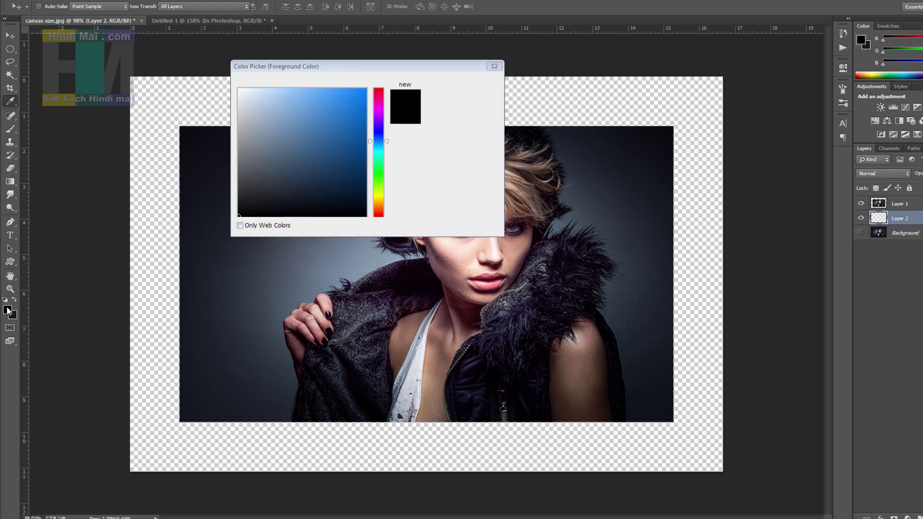
pyautogui.moveTo(347, 131); pyautogui.dragTo(483, 76)
pyautogui.click(488, 82)
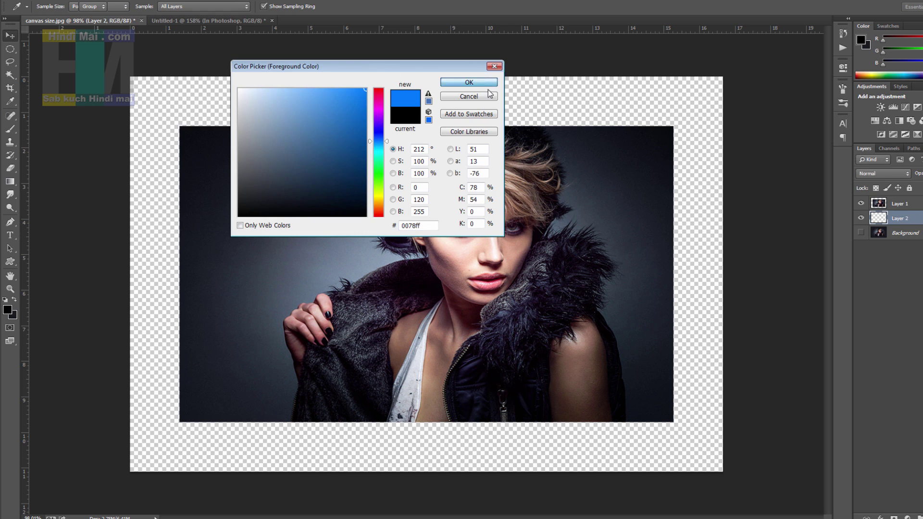
pyautogui.hotkey('alt', 'BackSpace')
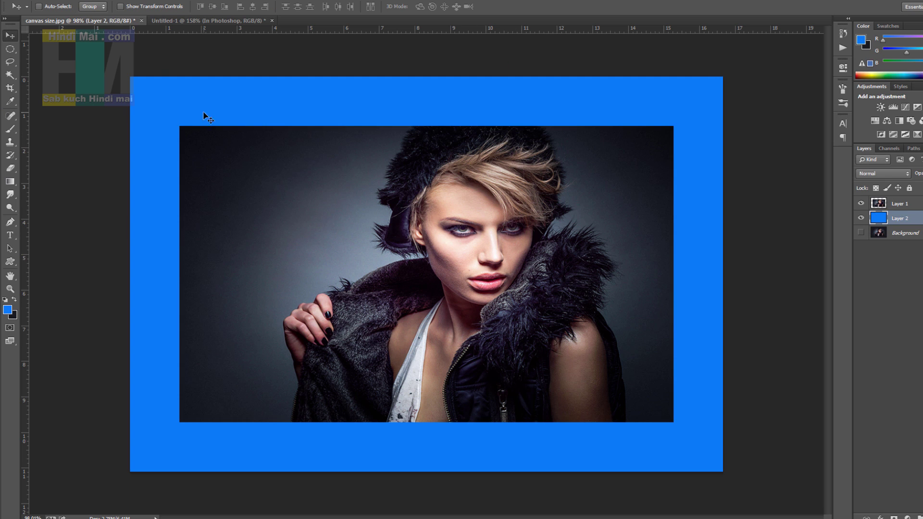
# Step: Inspect the blue border around the photo, and hide the blue-filled layer
pyautogui.scroll(-3, 390, 317)
pyautogui.scroll(3, 399, 320)
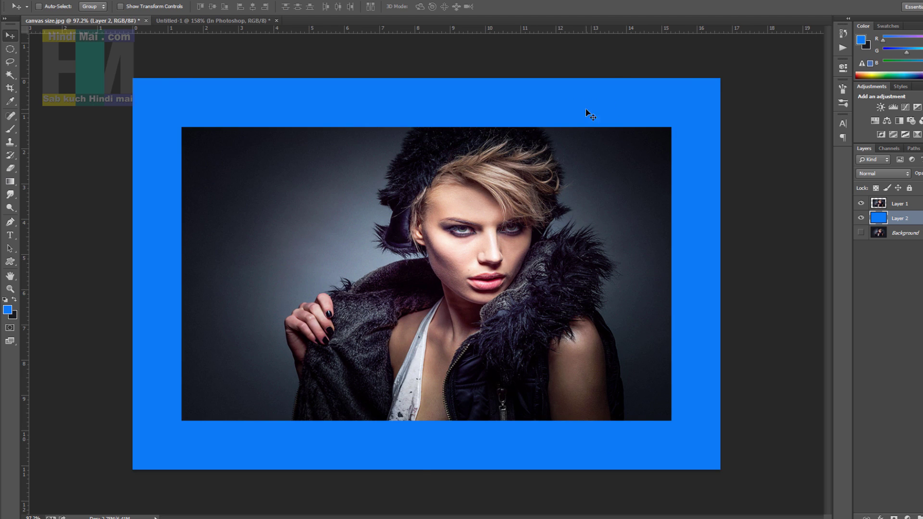
pyautogui.scroll(2, 556, 238)
pyautogui.scroll(-2, 511, 229)
pyautogui.click(861, 217)
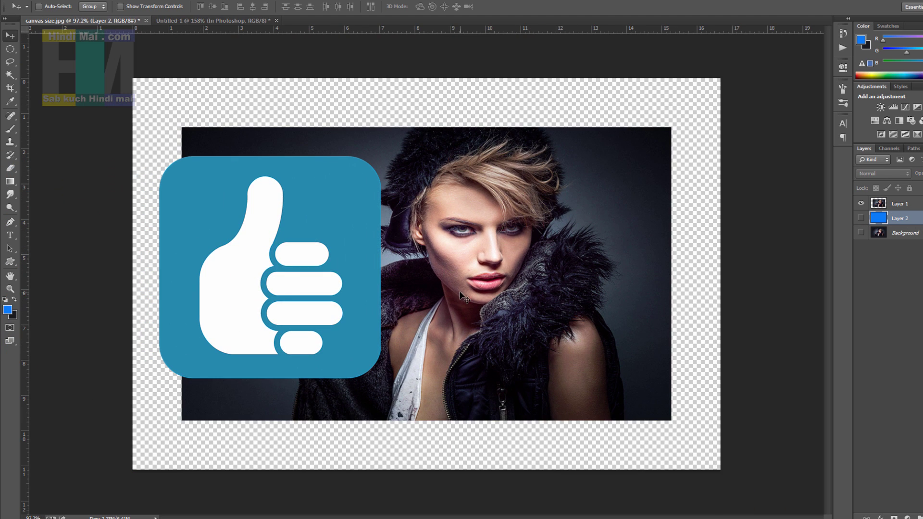